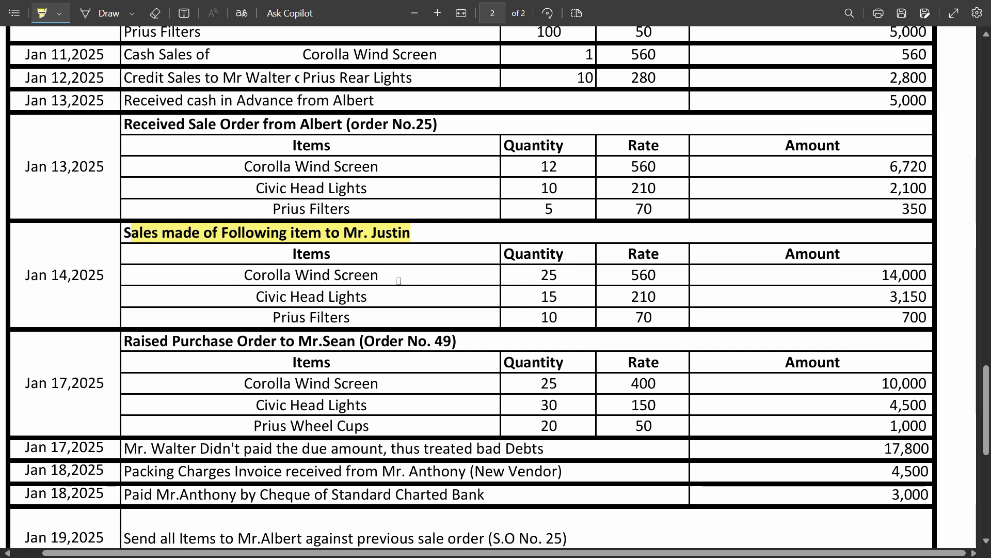
- Review the January 2025 transactions around the highlighted Jan 14 sale in the PDF
scroll(391, 281, "up", 3)
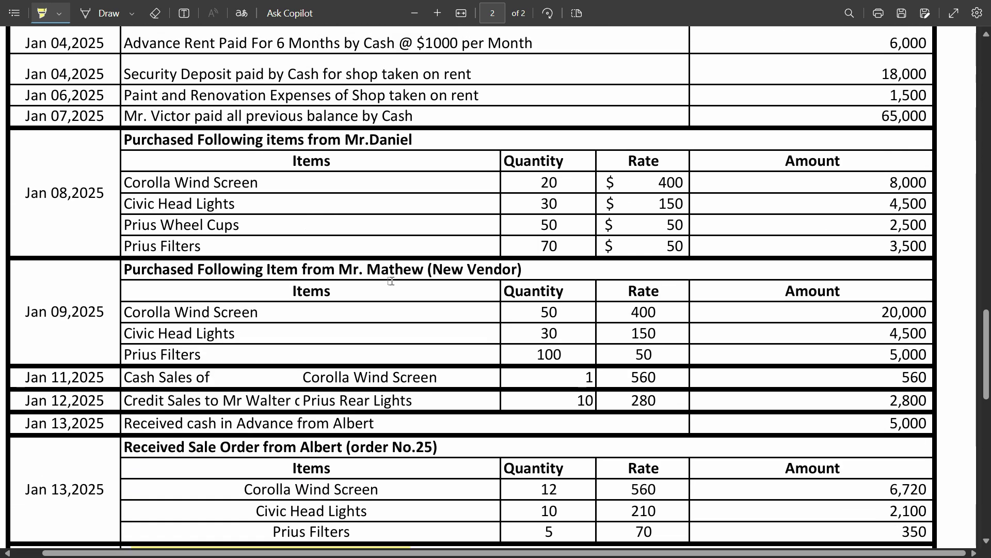
scroll(391, 281, "up", 2)
scroll(391, 281, "down", 10)
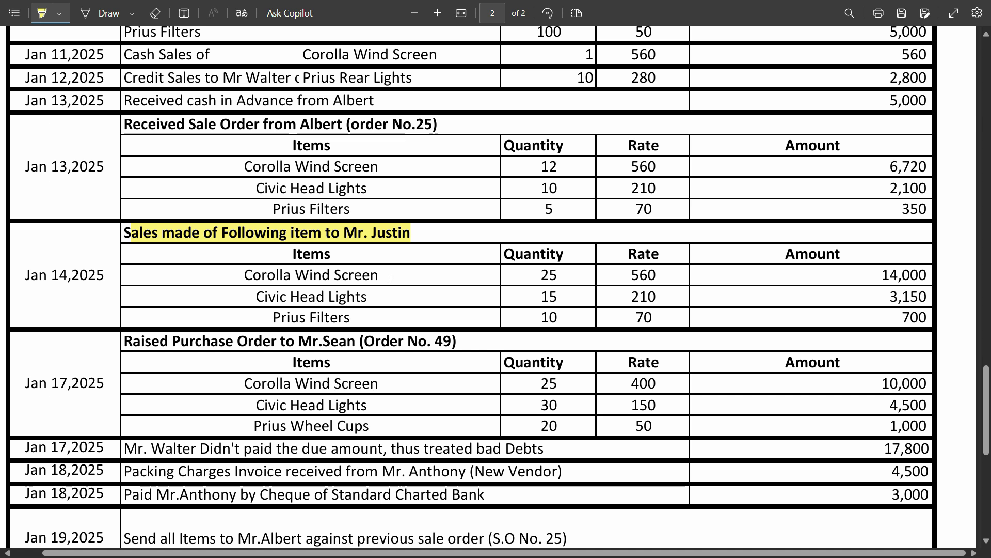
scroll(391, 278, "down", 3)
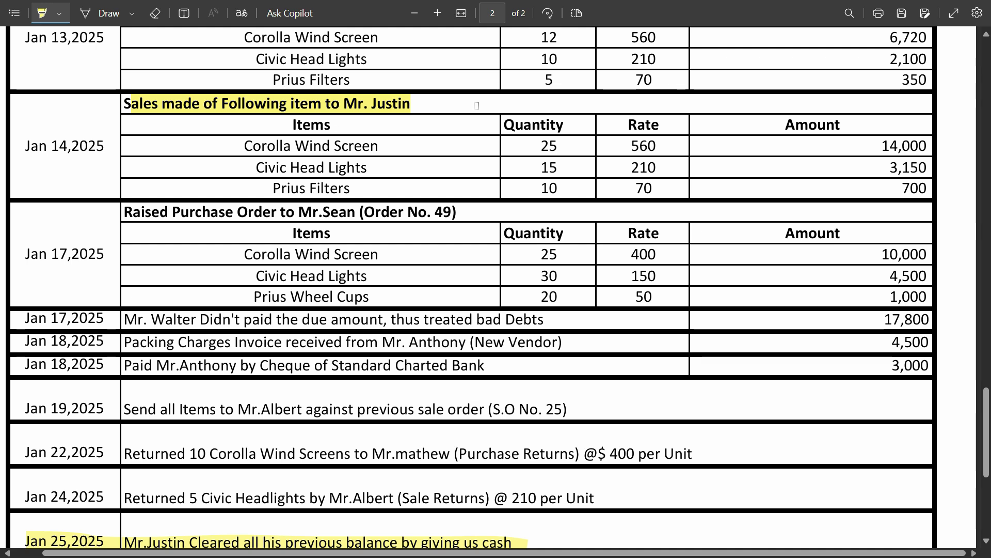
- Switch to QuickBooks and open the list of sales invoices
key("alt+Tab")
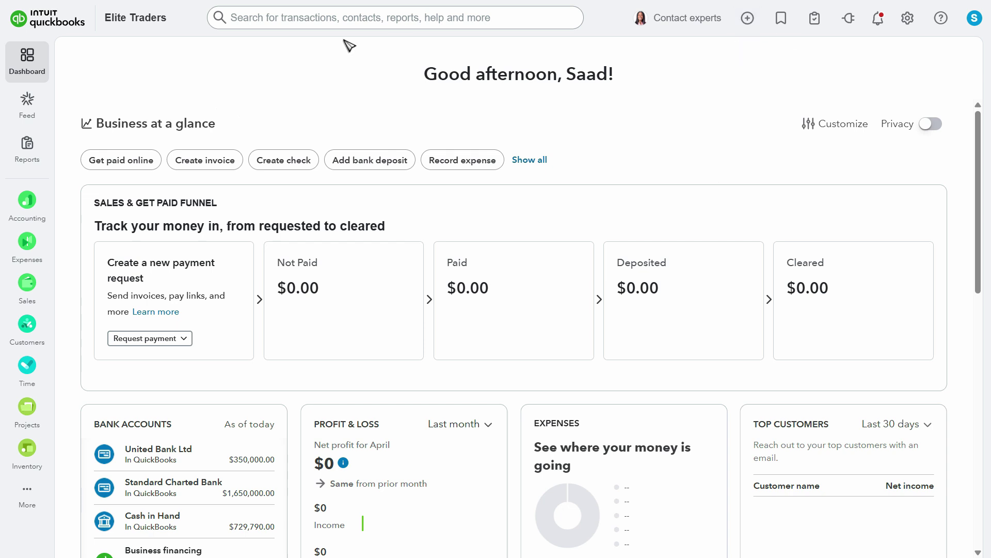
mouse_move(32, 289)
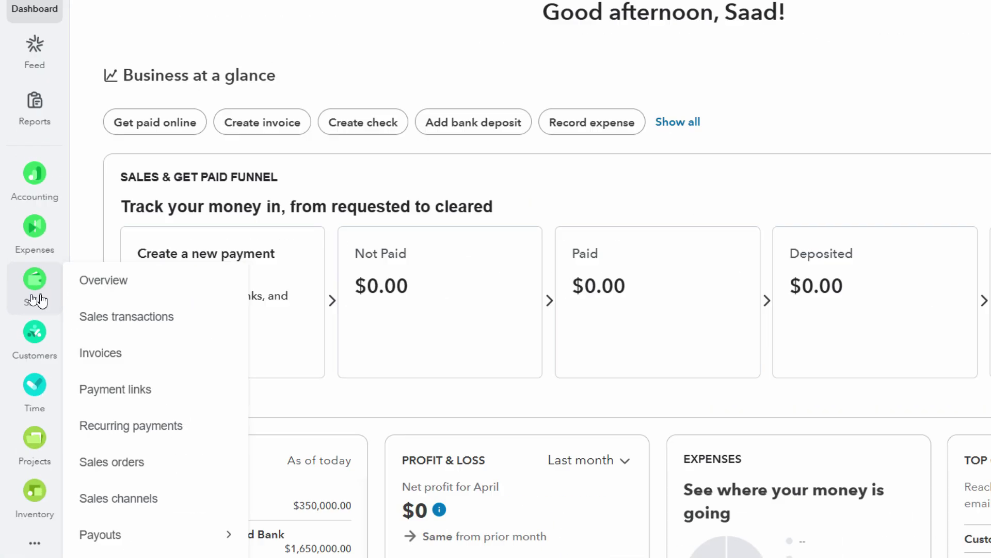
left_click(95, 346)
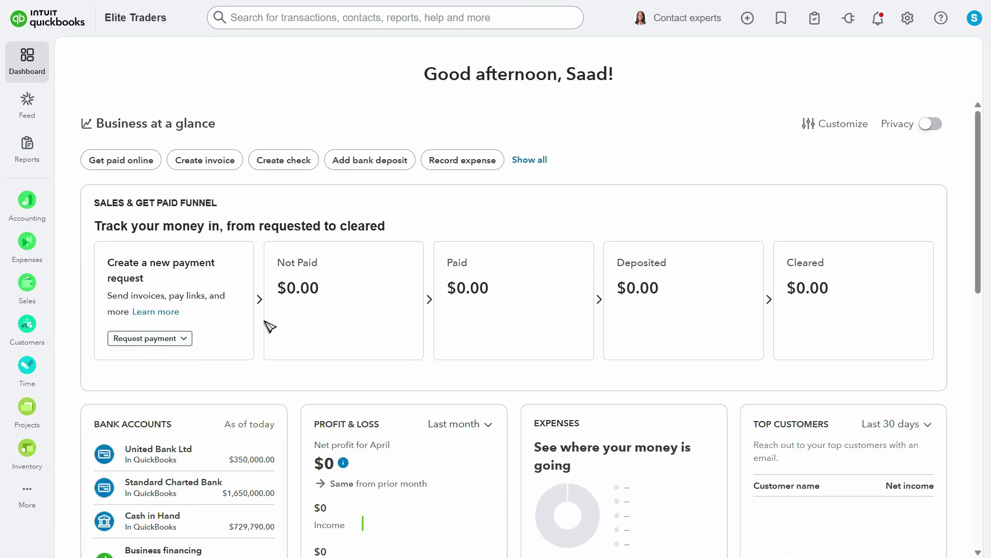
scroll(560, 277, "down", 3)
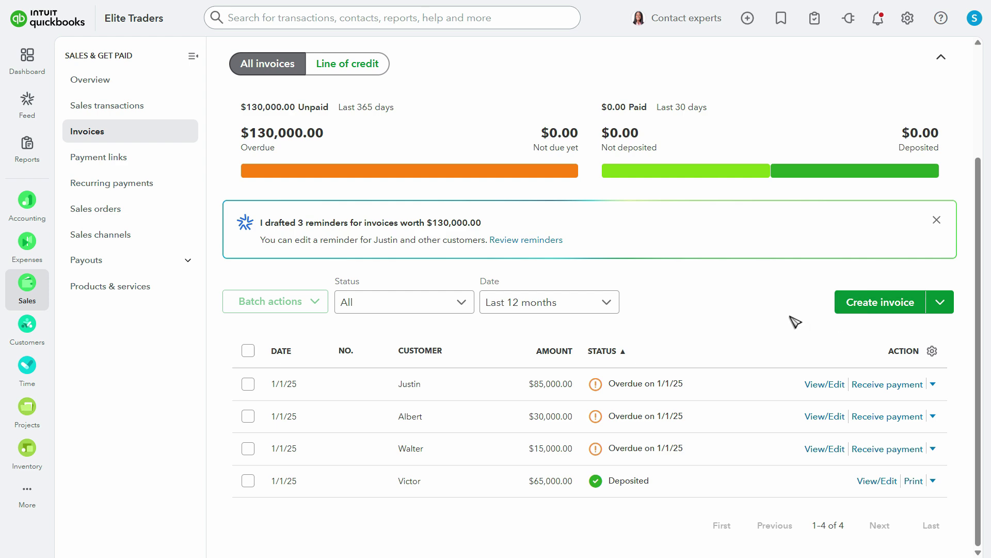
- Start a new invoice and select the existing customer named in the PDF's Jan 14 sale
left_click(747, 21)
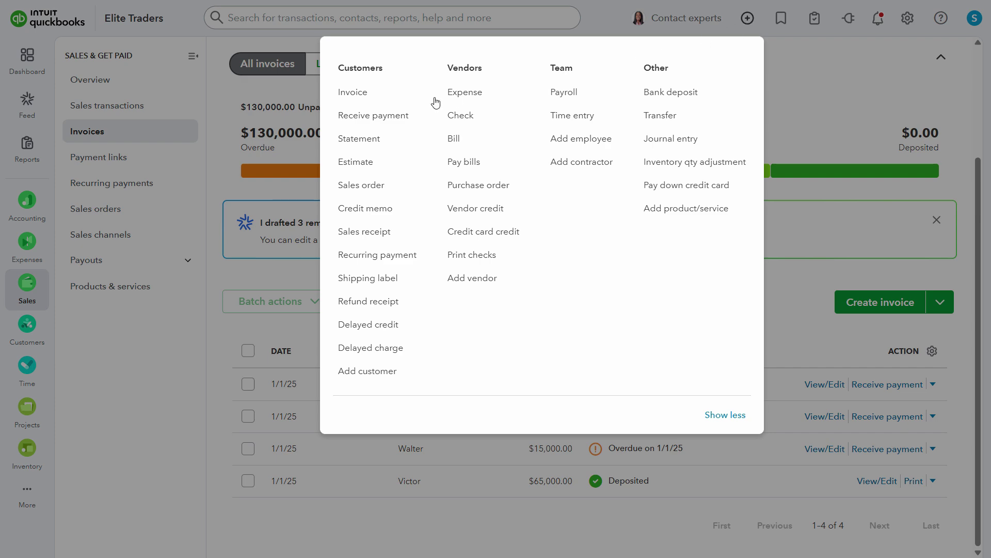
left_click(351, 93)
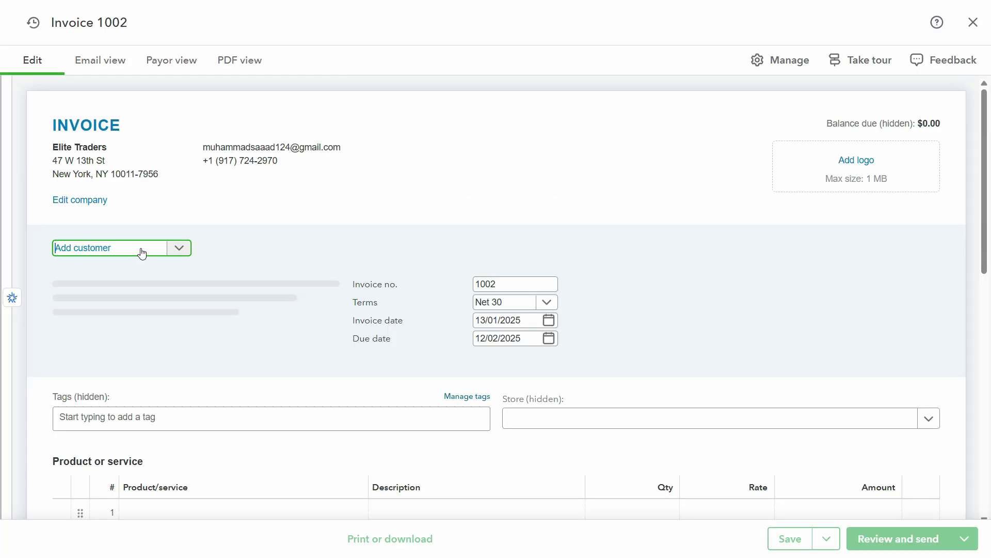
key("F11")
scroll(144, 188, "down", 3)
left_click(126, 178)
left_click(327, 173)
key("alt+Tab")
key("alt+Tab")
left_click(151, 183)
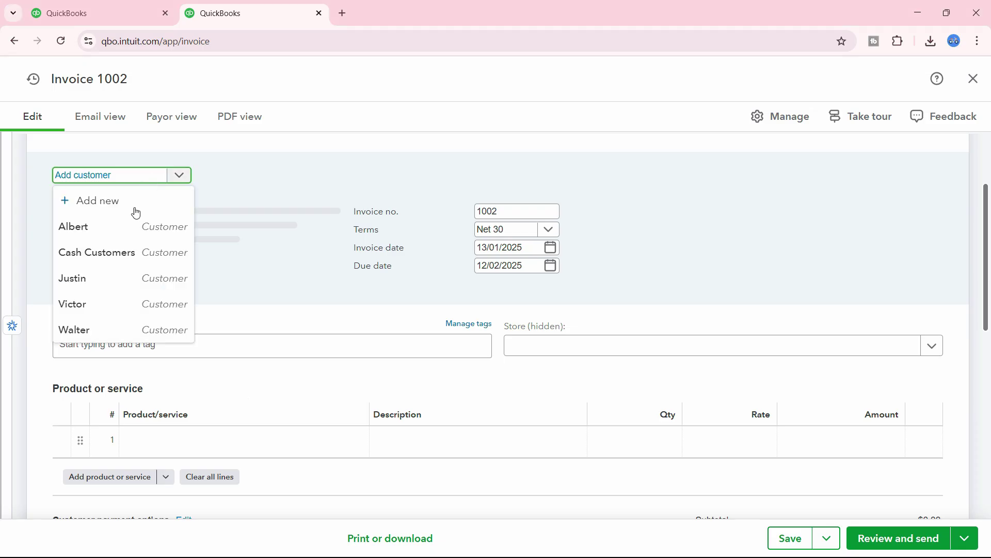
left_click(104, 279)
left_click(107, 208)
left_click(97, 286)
- Set the invoice date to 14/01/2025
left_click(504, 250)
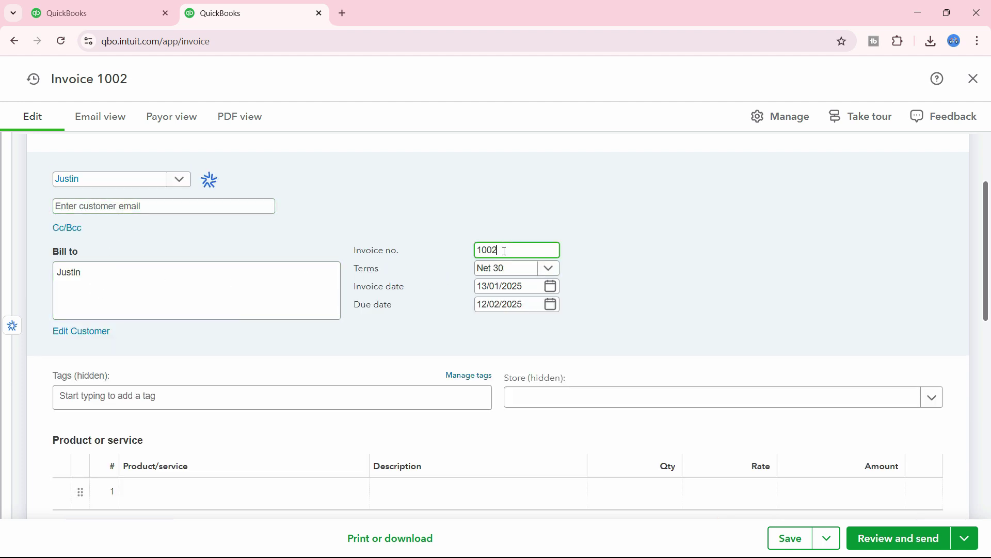
scroll(581, 283, "down", 3)
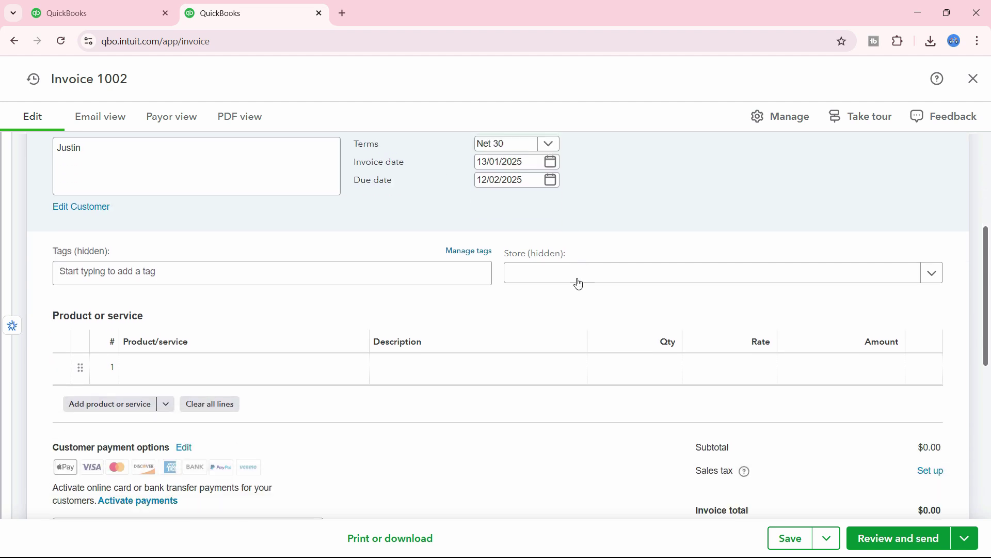
scroll(528, 215, "up", 1)
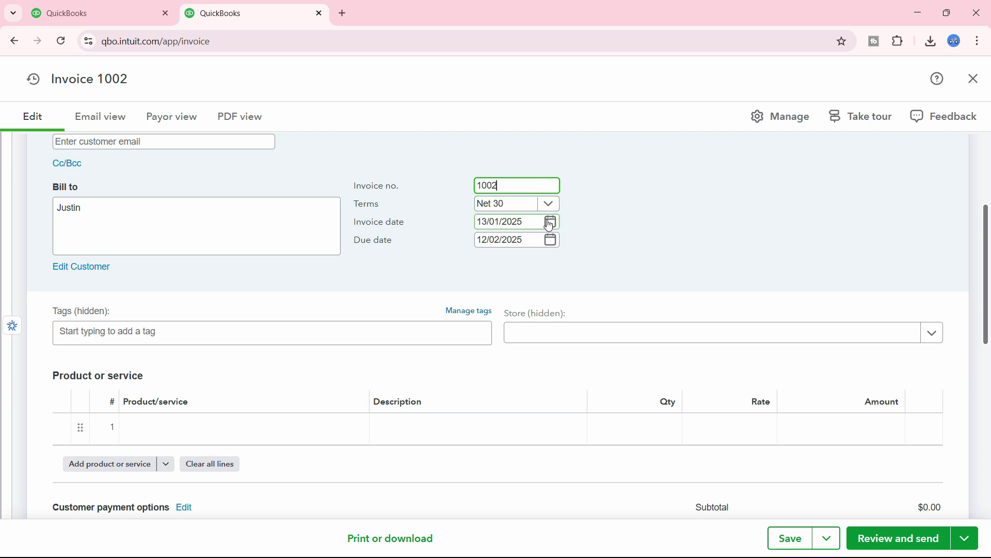
key("alt+Tab")
key("alt+Tab")
left_click(511, 223)
type("1")
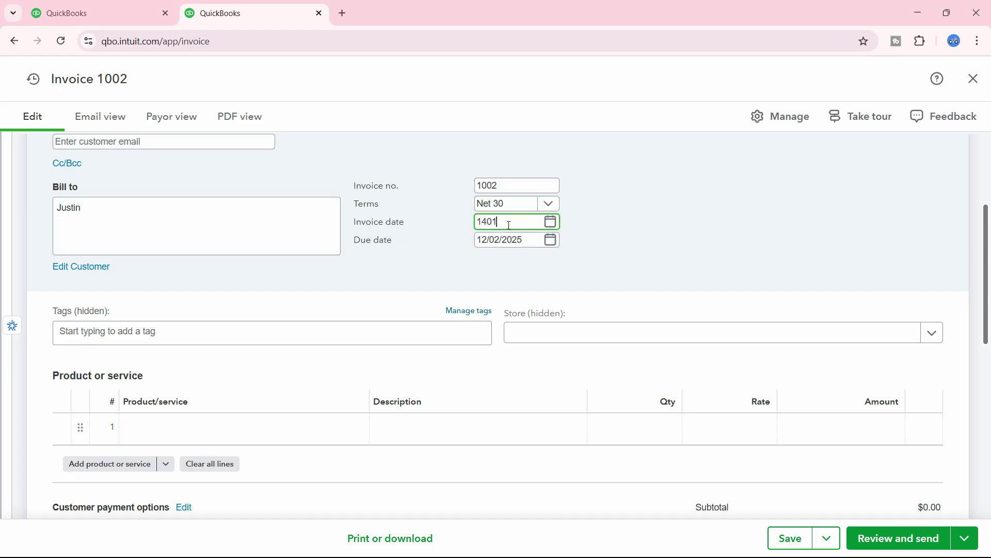
type("4/01")
key("Tab")
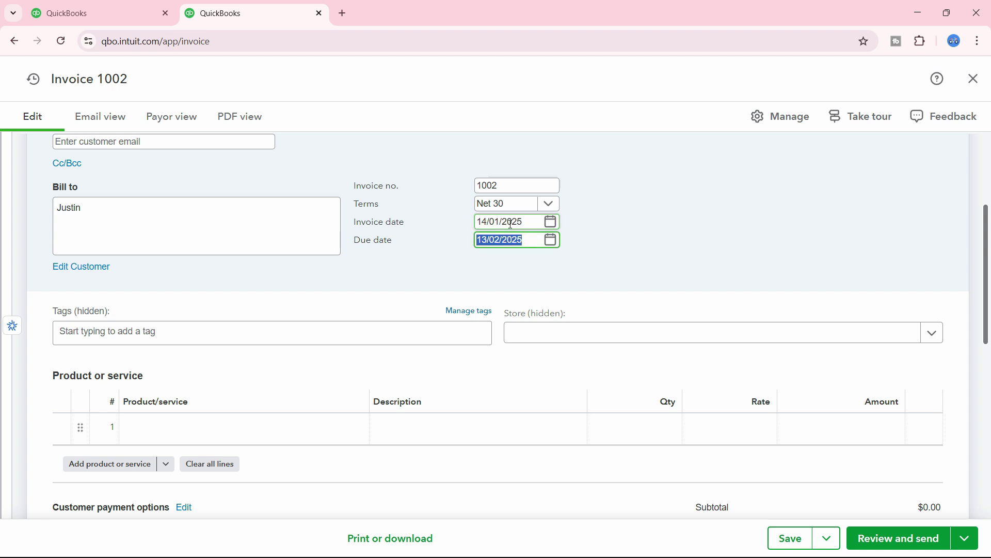
left_click(551, 223)
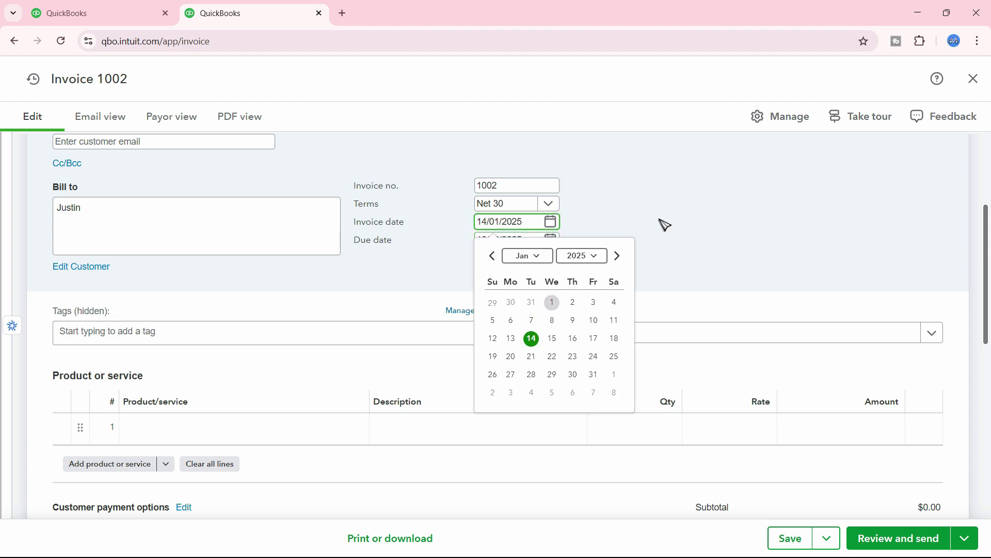
left_click(517, 246)
- Choose Corolla Wind Screen as the product on the first invoice line, following the PDF's Jan 14 sale
scroll(320, 327, "down", 1)
scroll(452, 285, "up", 2)
scroll(440, 302, "down", 2)
scroll(439, 302, "down", 2)
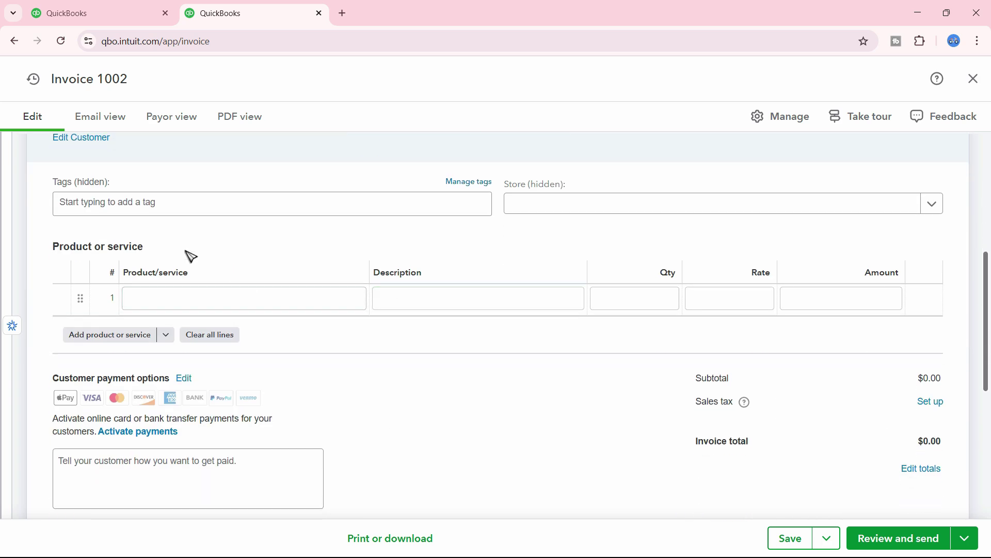
left_click(238, 306)
scroll(160, 294, "down", 1)
left_click(169, 240)
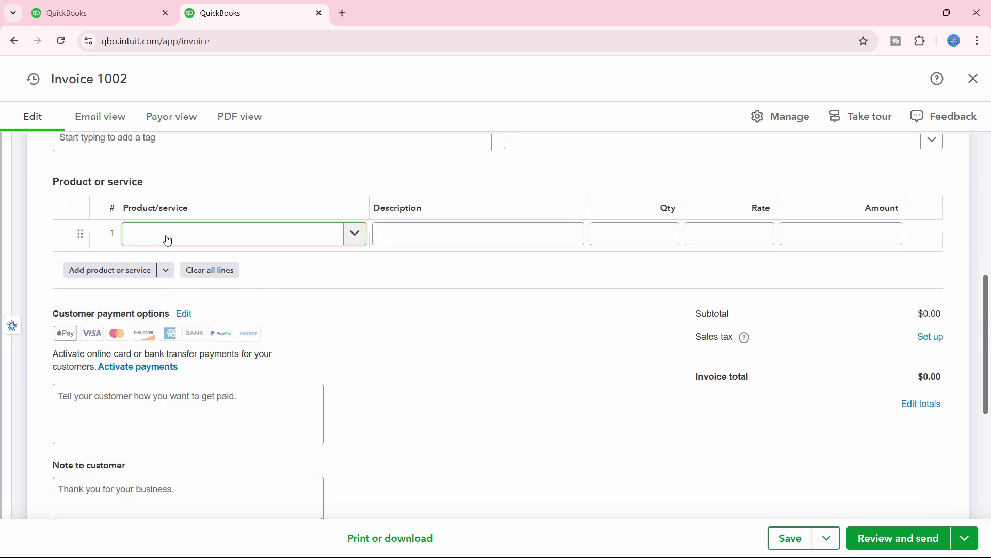
key("alt+Tab")
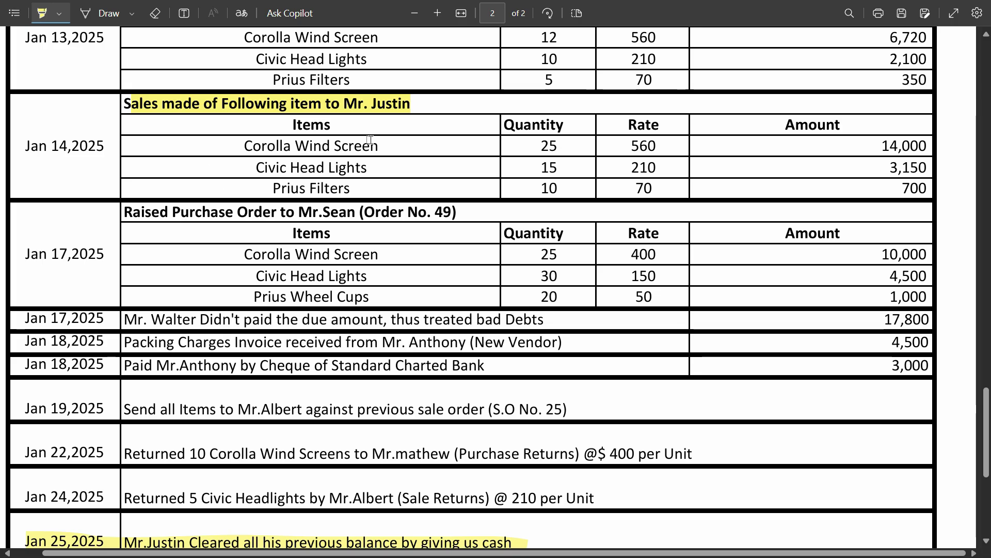
key("alt+Tab")
- Set the Corolla Wind Screen line to quantity 25 and rate 560, as listed in the PDF
left_click(658, 234)
key("alt+Tab")
key("alt+Tab")
type("25")
key("Tab")
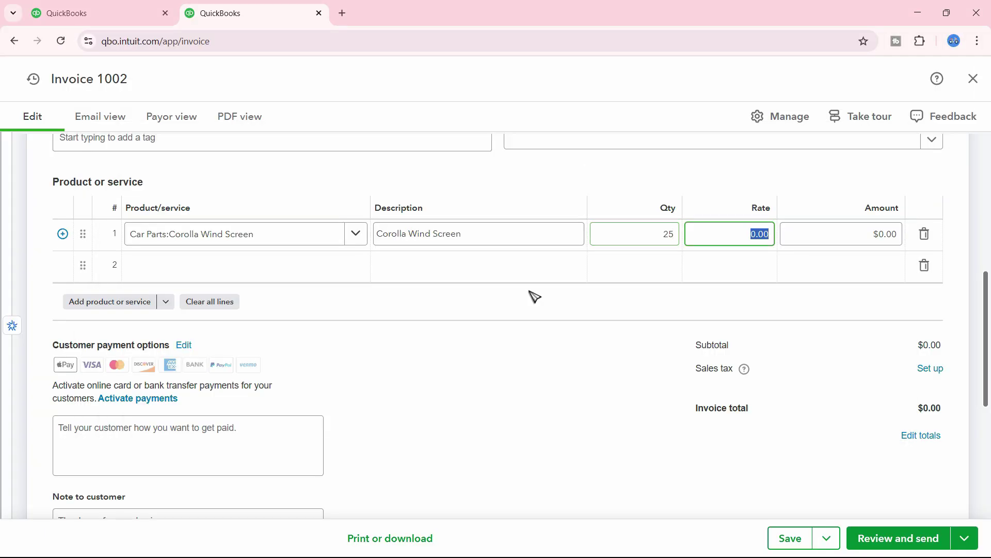
type("560")
key("Tab")
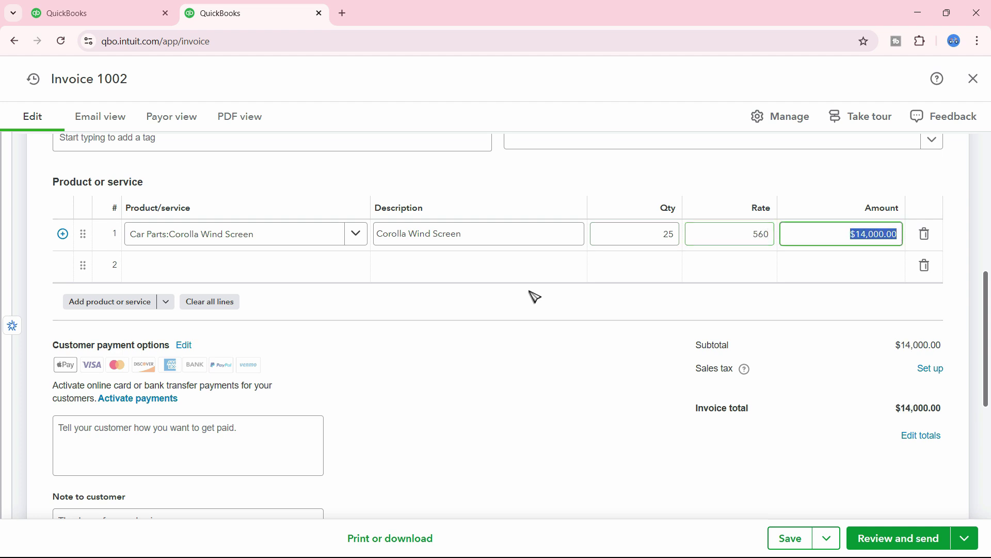
- Highlight the Jan 14 Civic Head Lights item in the PDF and choose Civic head Lights on the second invoice line
left_click(278, 309)
key("alt+Tab")
left_click_drag(250, 165, 361, 167)
key("alt+Tab")
left_click(226, 265)
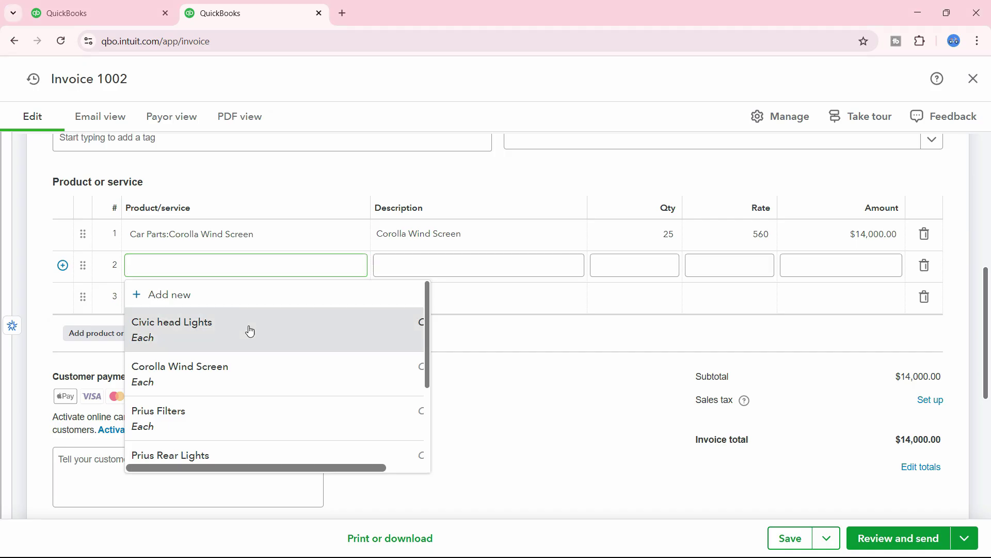
left_click(247, 327)
- Set the Civic head Lights line to quantity 15 and rate 210, as listed in the PDF
left_click(665, 266)
key("alt+Tab")
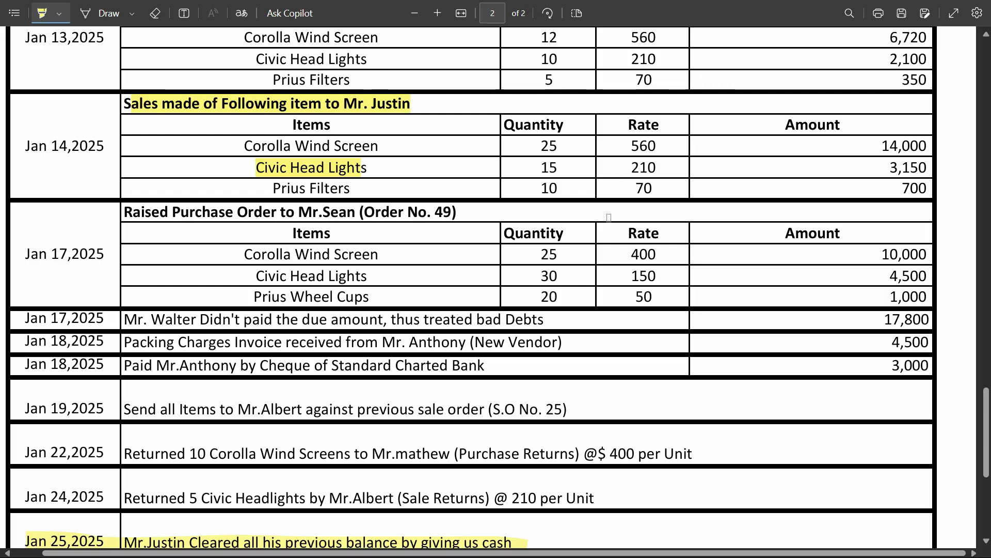
key("alt+Tab")
type("15")
key("Tab")
type("210")
key("Tab")
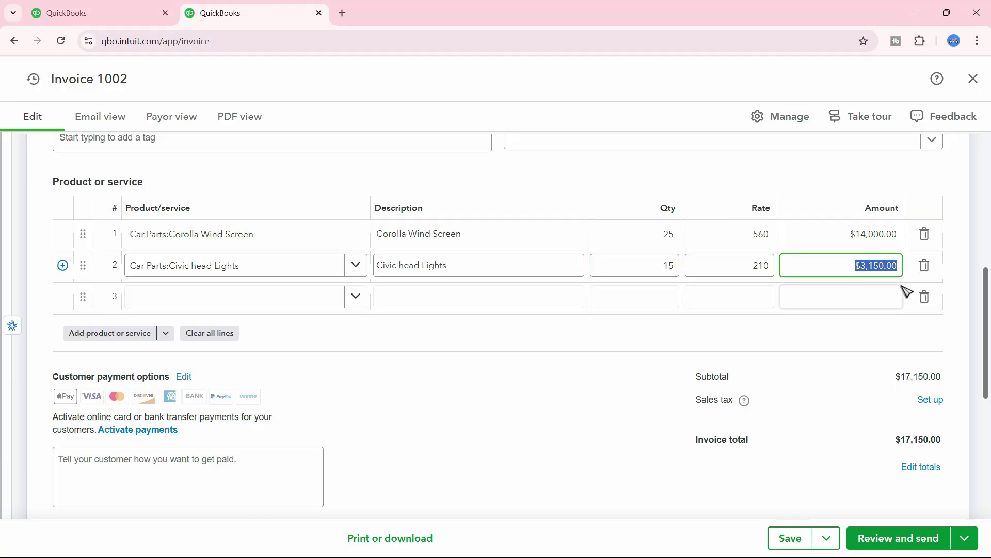
- Add Prius Filters on the third invoice line with quantity 10 and rate 70, following the PDF
left_click(790, 299)
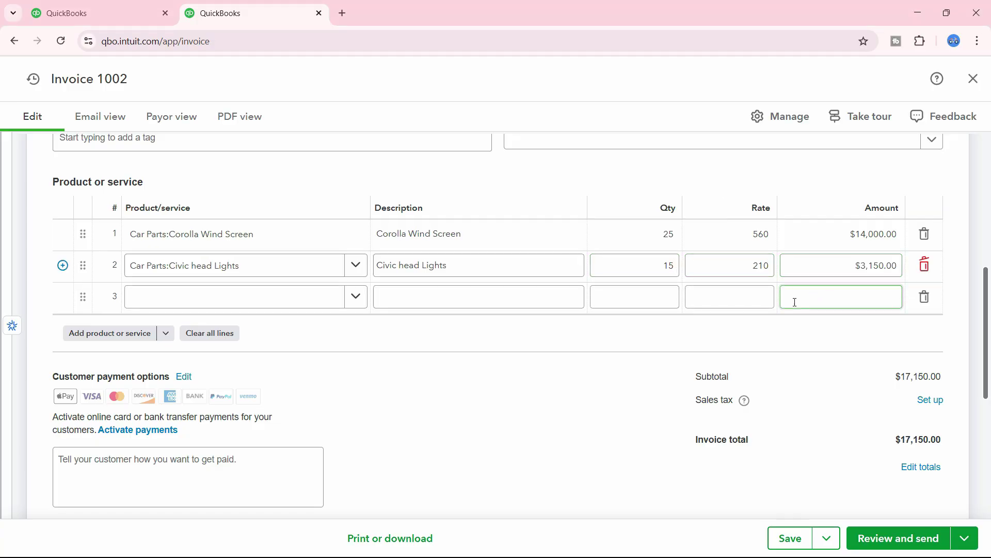
key("alt+Tab")
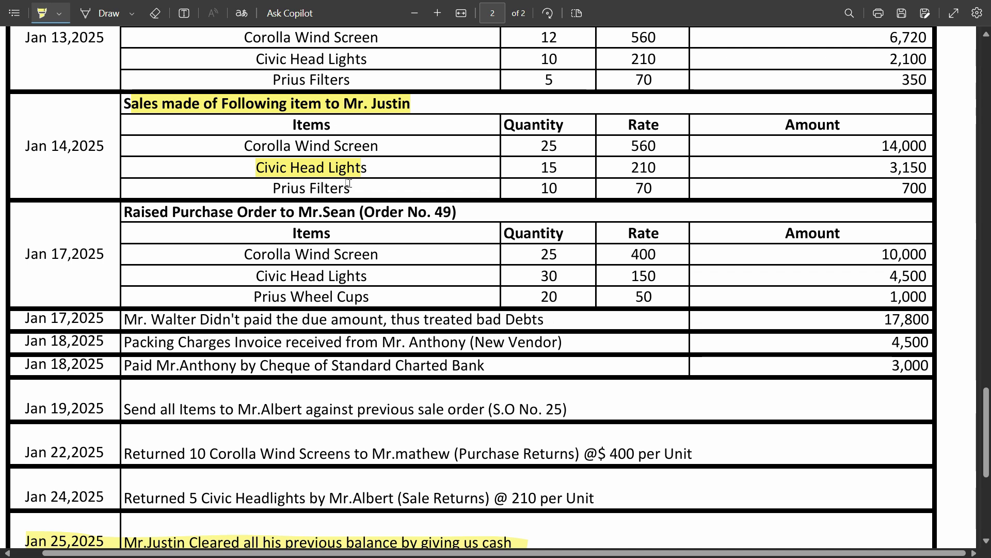
key("alt+Tab")
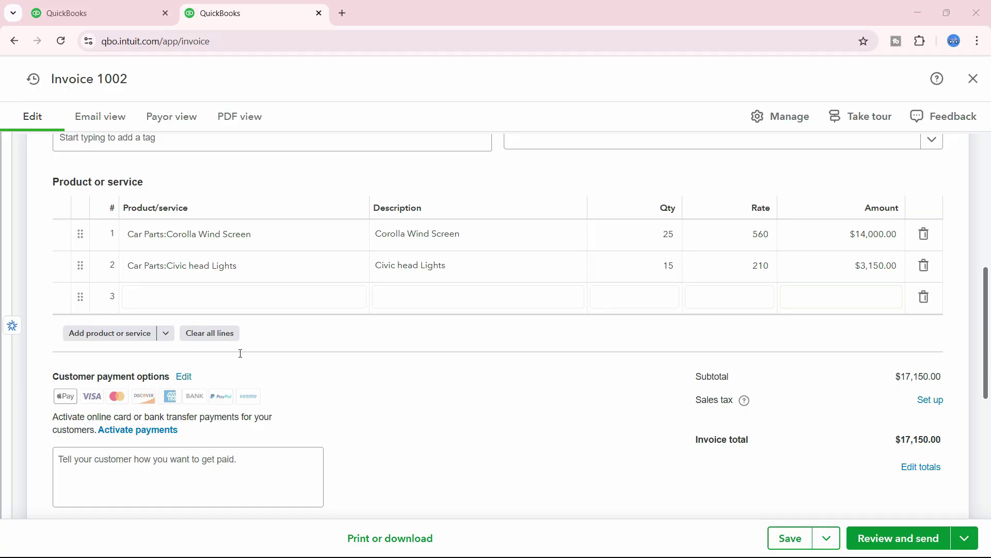
key("alt+Tab")
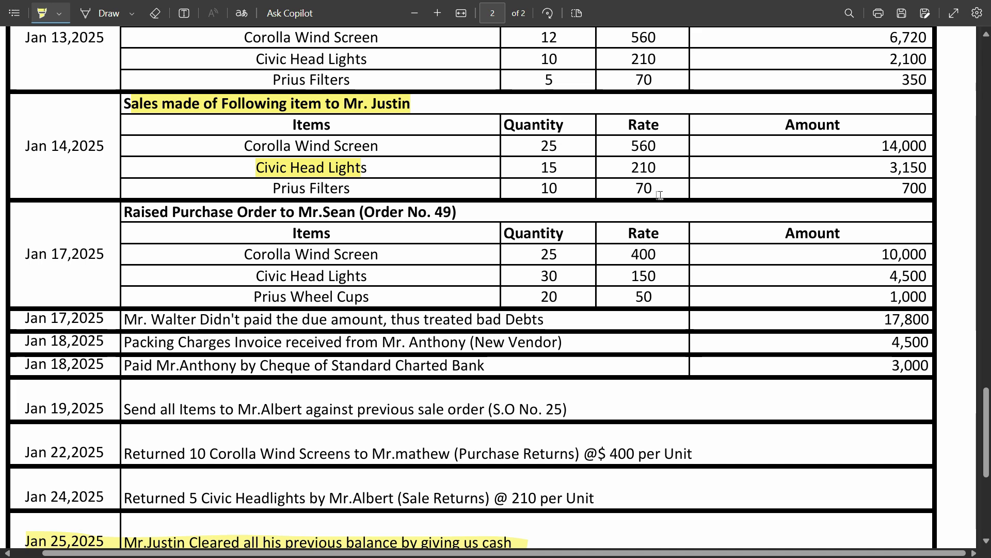
key("alt+Tab")
type("10")
key("Tab")
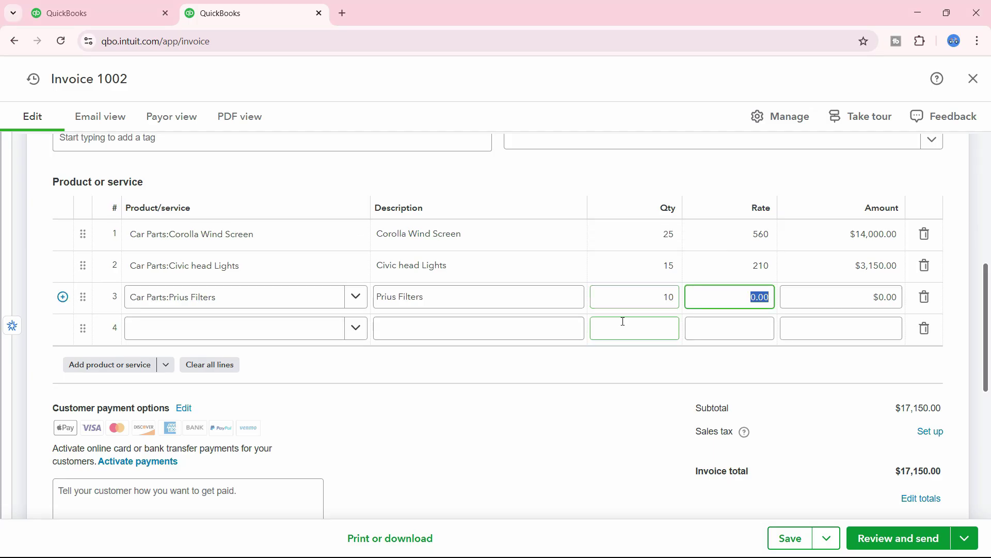
key("Tab")
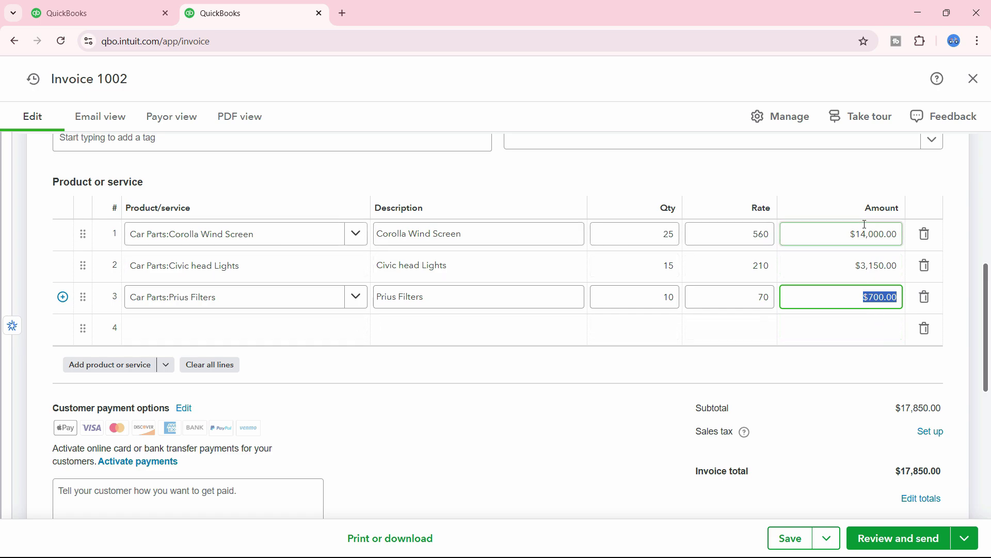
- Compare the invoice line amounts with the Jan 14 sale in the PDF and save the invoice without sending it
key("alt+Tab")
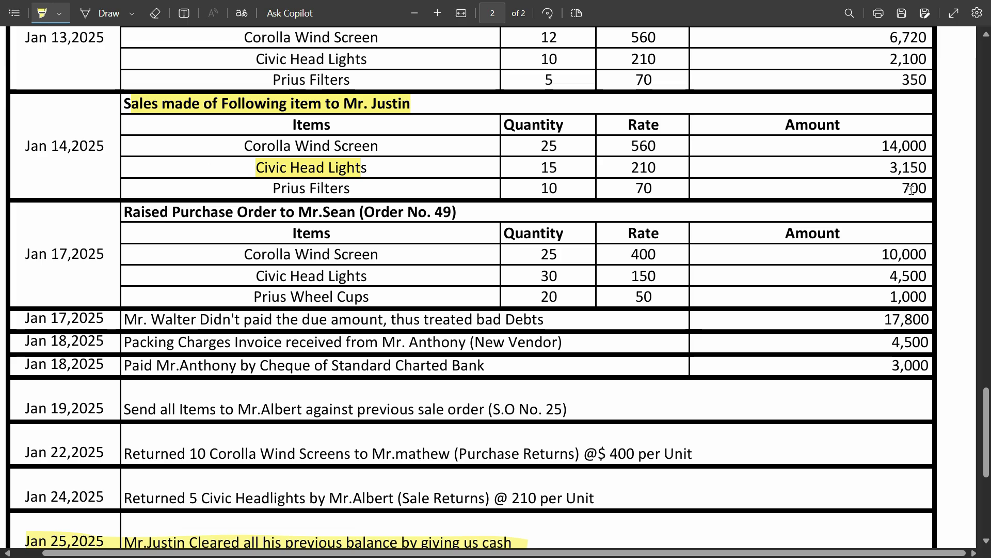
key("alt+Tab")
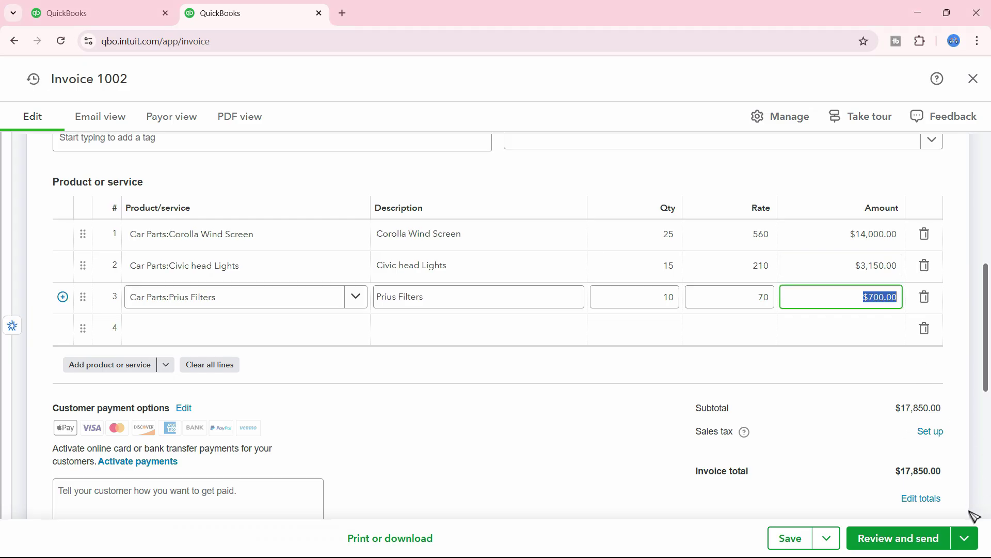
left_click(968, 543)
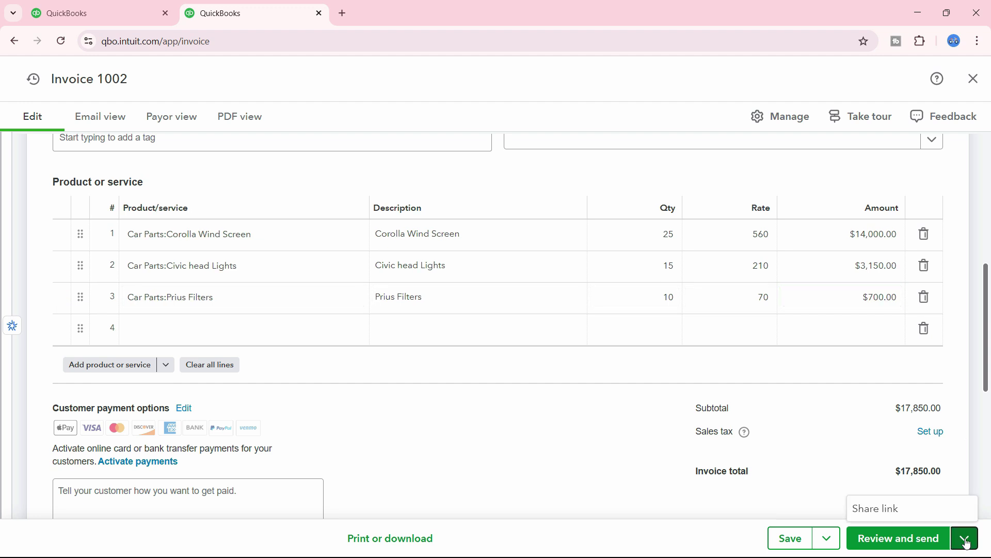
left_click(796, 541)
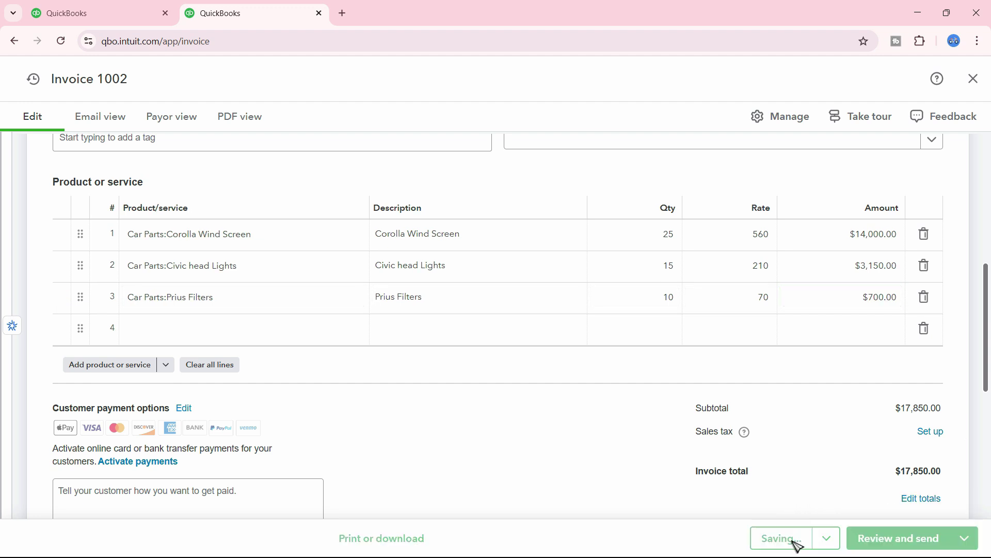
left_click(135, 435)
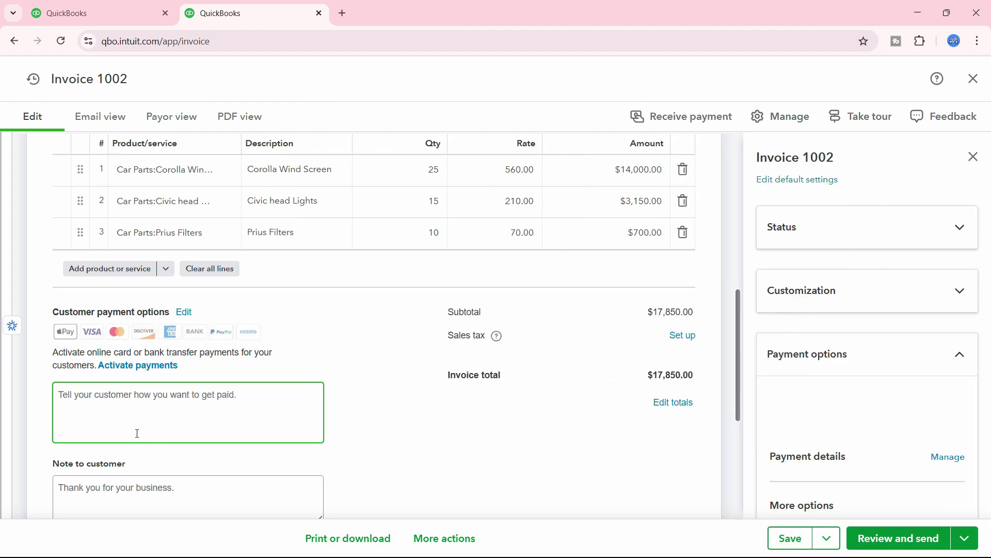
- Examine the invoice's payment instructions, note to customer, internal customer notes, statement memo and attachments fields below the line items
left_click(974, 156)
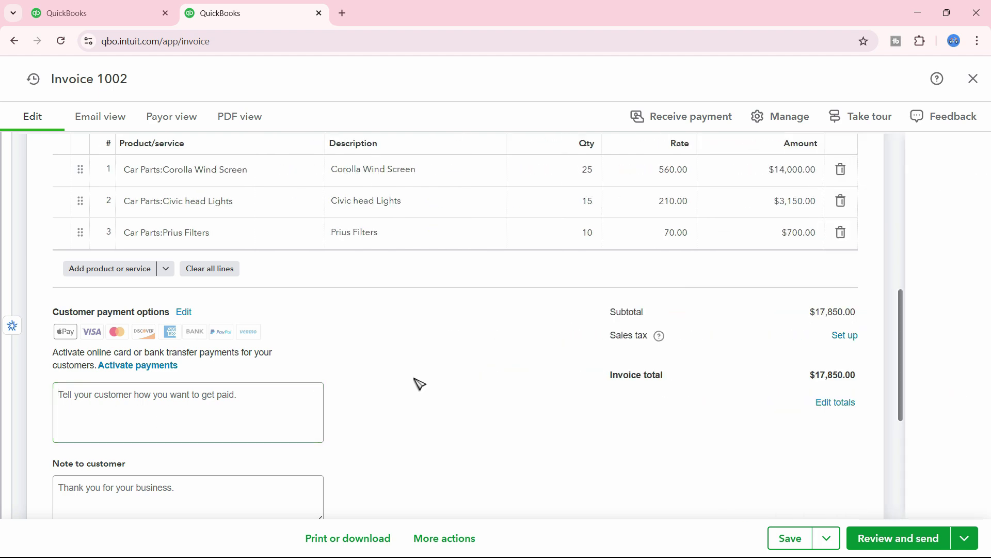
left_click(101, 413)
scroll(108, 377, "down", 5)
left_click(120, 241)
left_click(102, 166)
left_click(120, 326)
left_click(122, 413)
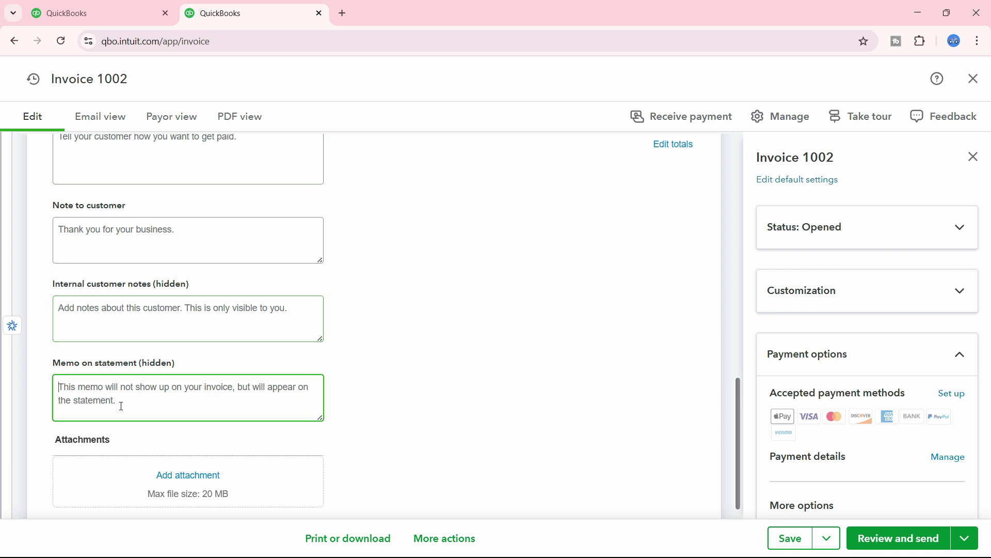
scroll(140, 405, "down", 1)
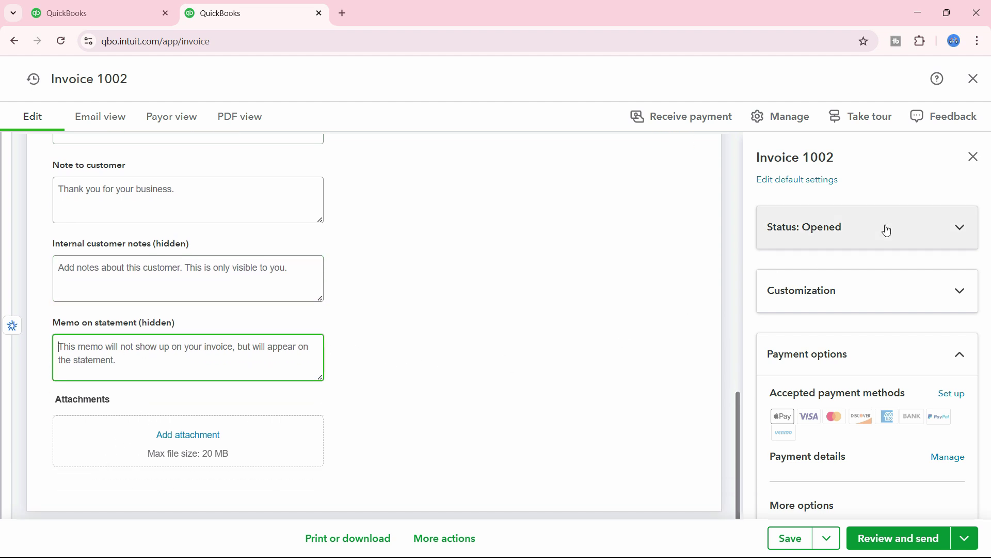
- Hide the invoice settings pane and open the transaction journal for invoice 1002
left_click(974, 157)
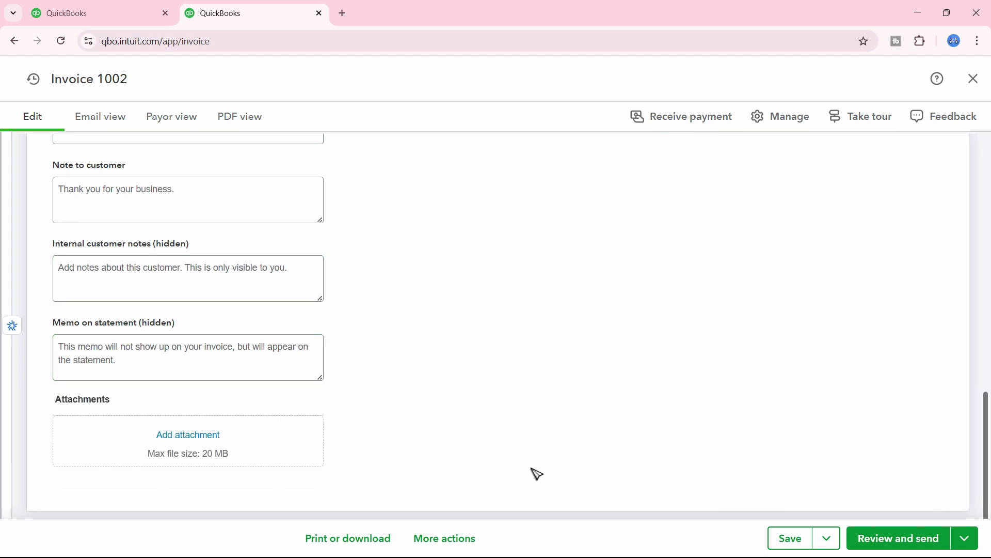
left_click(473, 548)
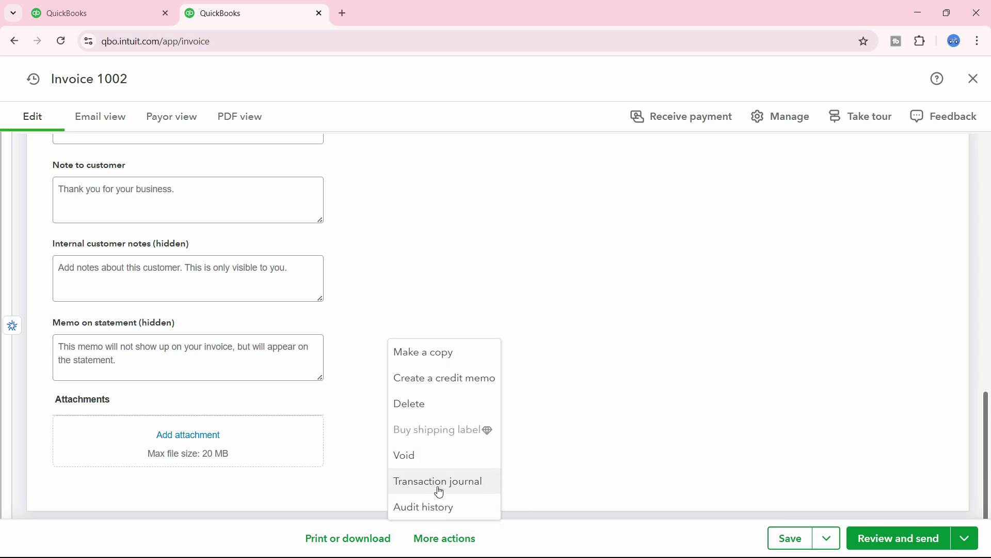
left_click(462, 492)
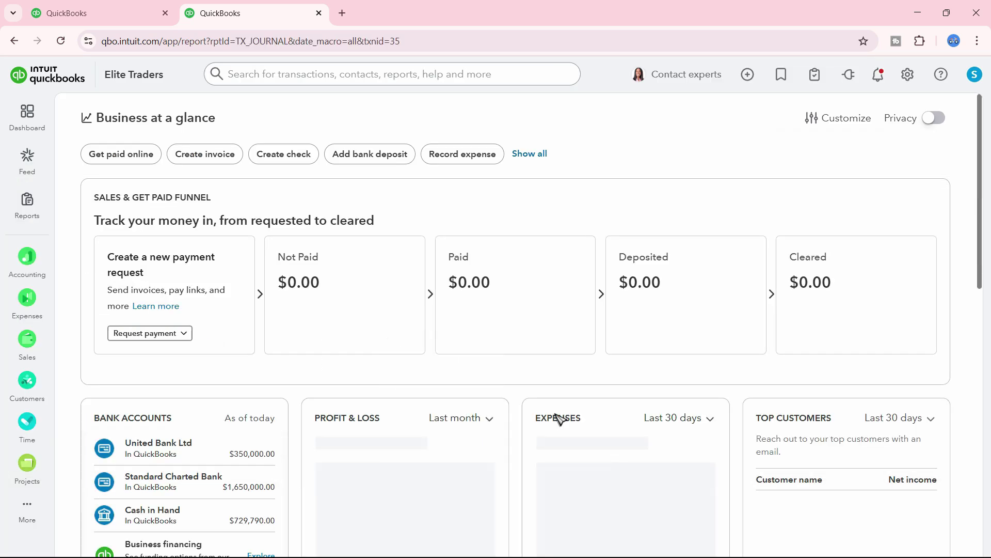